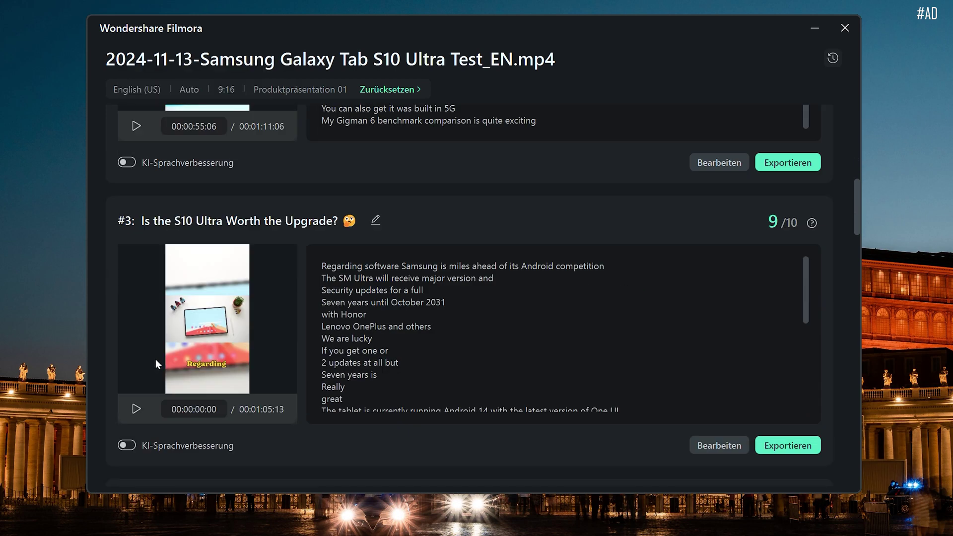
Step: Play short clip #3's preview, 'Is the S10 Ultra Worth the Upgrade?', and pick the swimmer thumbnail template
{"action": "left_click", "coordinate": [142, 410]}
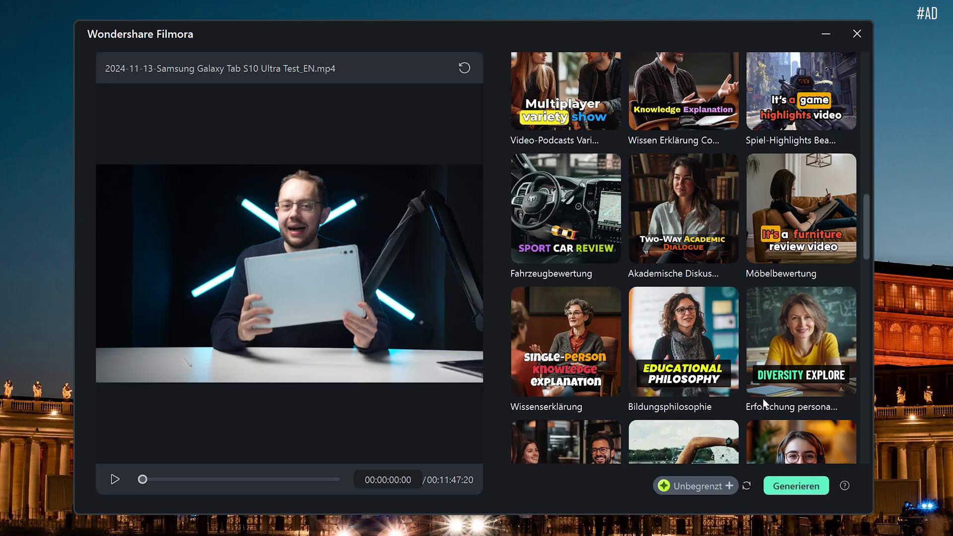
{"action": "scroll", "coordinate": [737, 398], "scroll_direction": "down", "scroll_amount": 1}
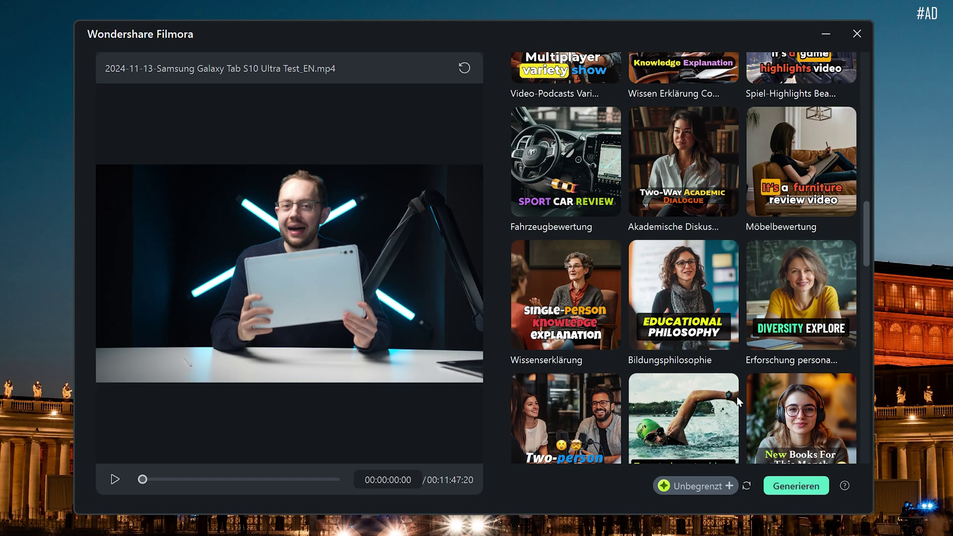
{"action": "left_click", "coordinate": [736, 398]}
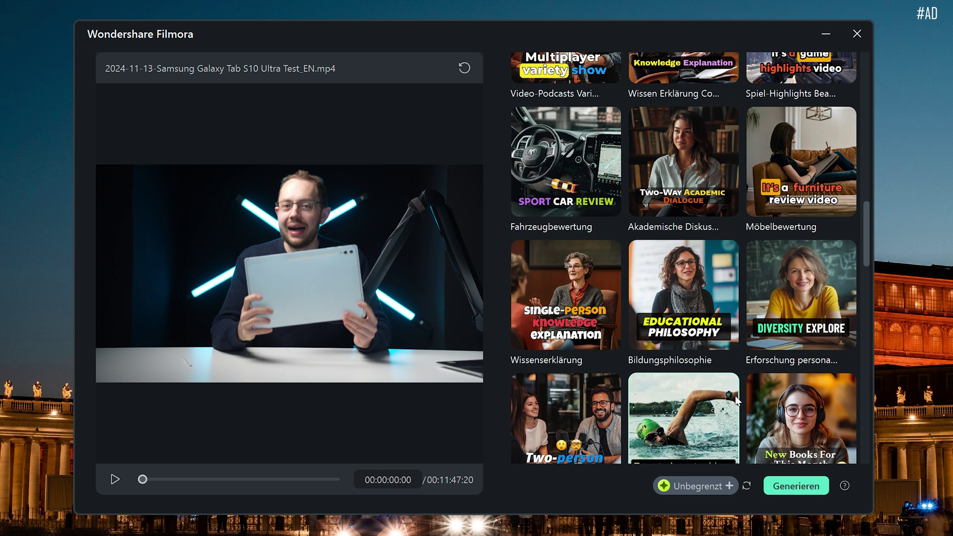
{"action": "scroll", "coordinate": [737, 401], "scroll_direction": "down", "scroll_amount": 3}
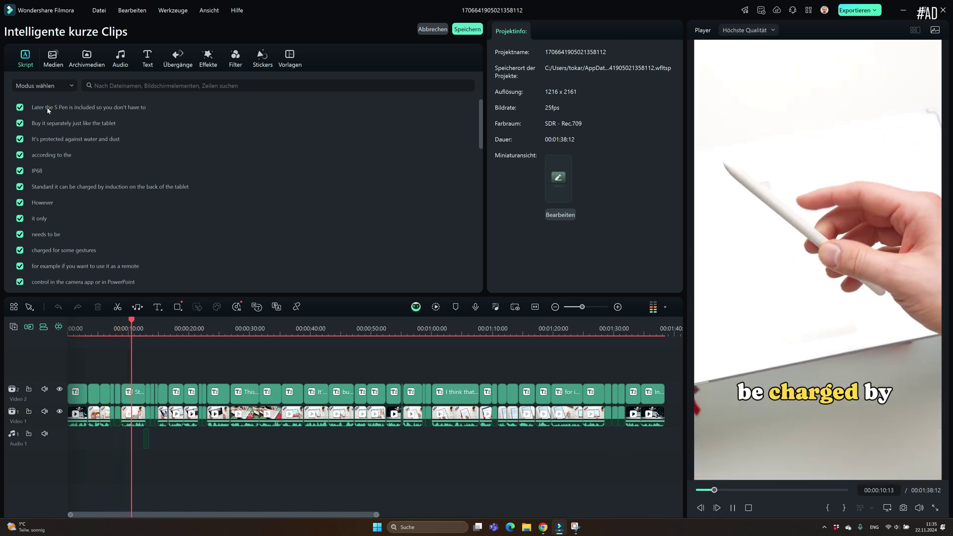
Step: Pause the short clip and drag the playhead back to 00:00:00:00
{"action": "key", "text": "space"}
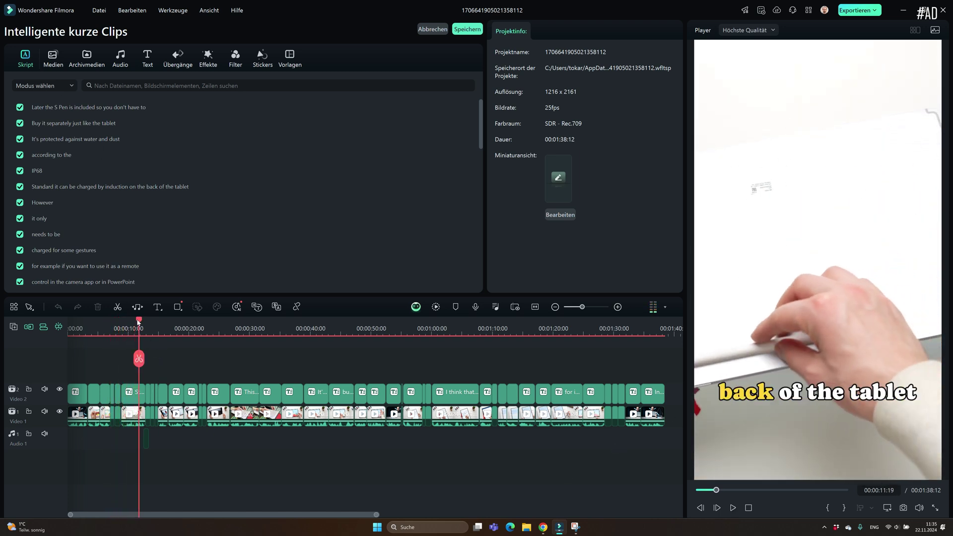
{"action": "left_click_drag", "start_coordinate": [114, 321], "coordinate": [50, 323]}
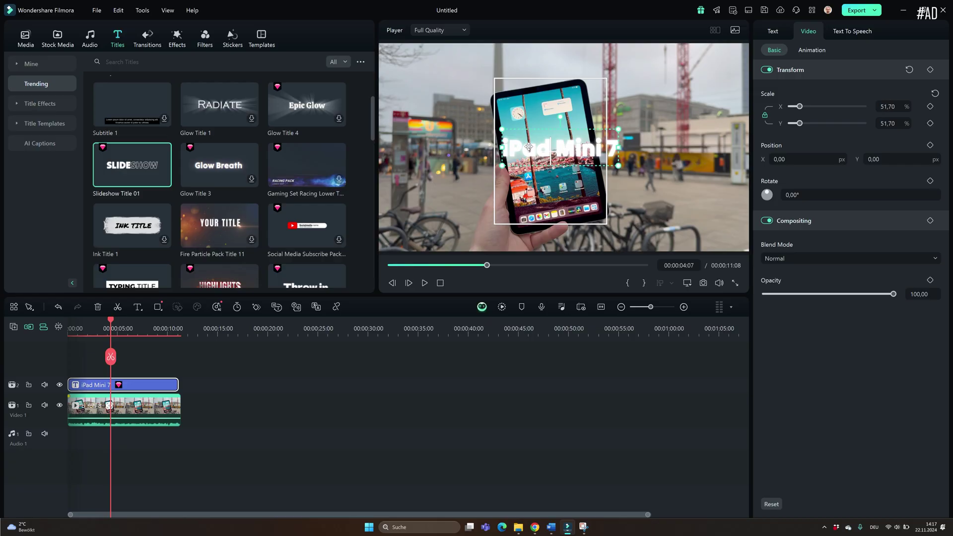
Step: Drag the 'iPad Mini 7' title near the top of the preview and rotate it slightly
{"action": "left_click_drag", "start_coordinate": [517, 149], "coordinate": [512, 76]}
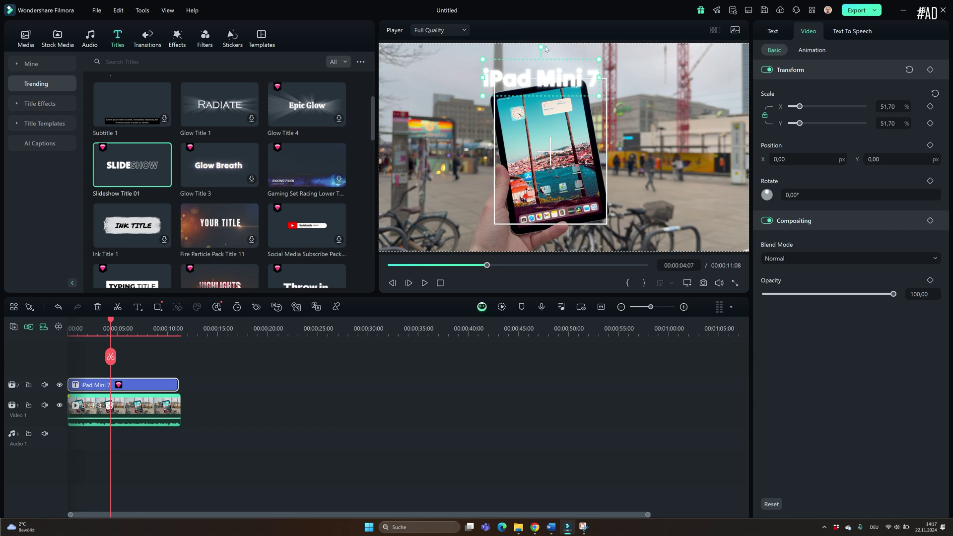
{"action": "left_click_drag", "start_coordinate": [542, 45], "coordinate": [530, 47]}
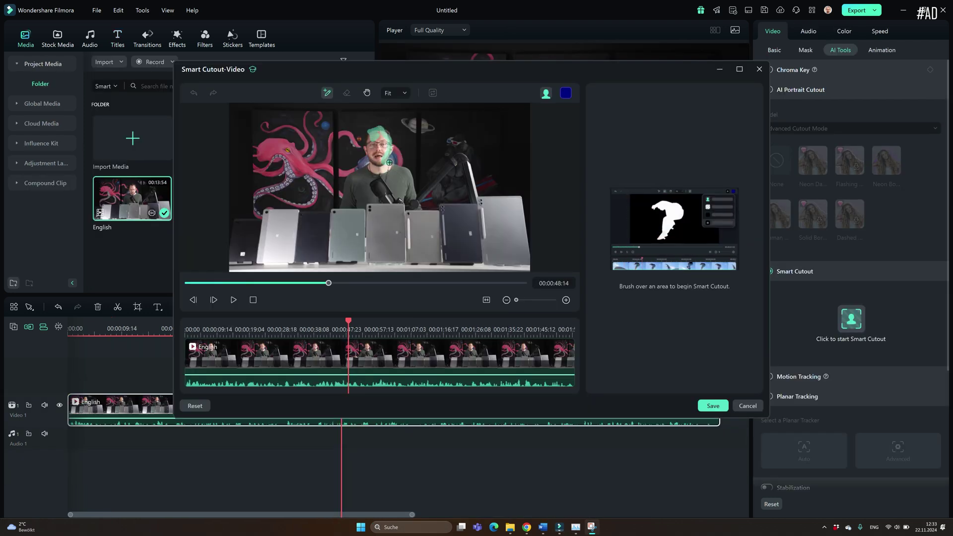
Step: Paint a Smart Cutout brush stroke over the presenter's head and right shoulder
{"action": "left_click_drag", "start_coordinate": [399, 168], "coordinate": [417, 195]}
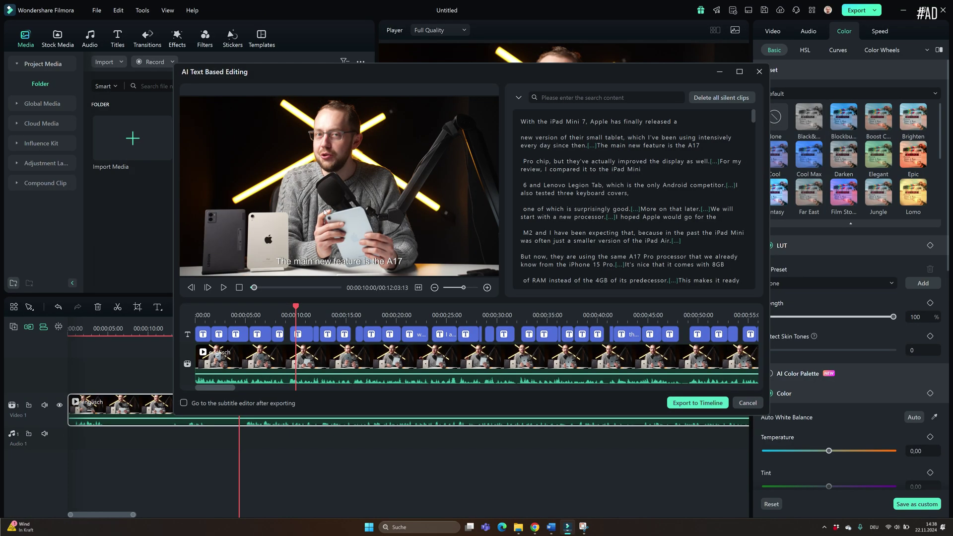
Step: Delete the [...] silent marker right before 'The main new feature is the A17'
{"action": "left_click", "coordinate": [594, 145]}
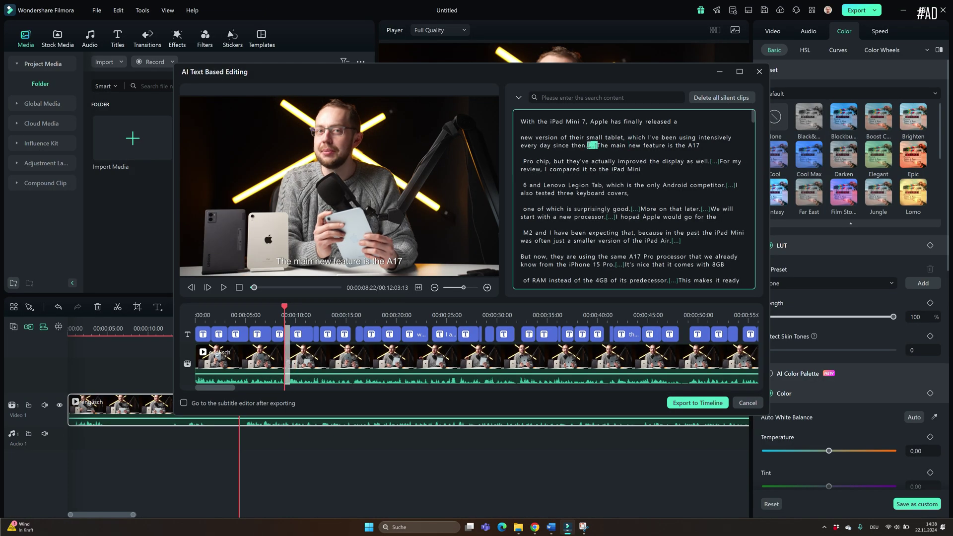
{"action": "key", "text": "Delete"}
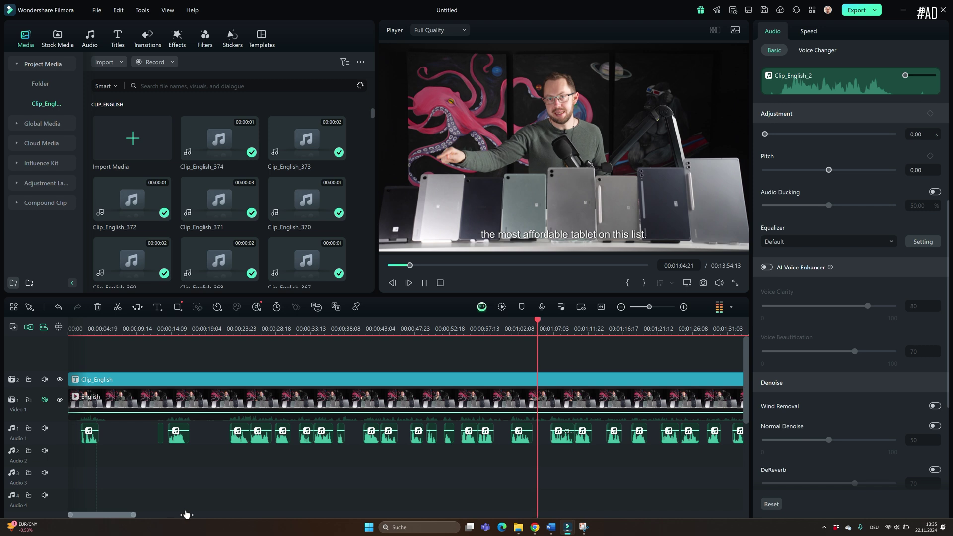
Step: Preview Boost Color and Brighten, apply the Black & White preset, and expand the preset grid
{"action": "left_click_drag", "start_coordinate": [132, 515], "coordinate": [234, 516]}
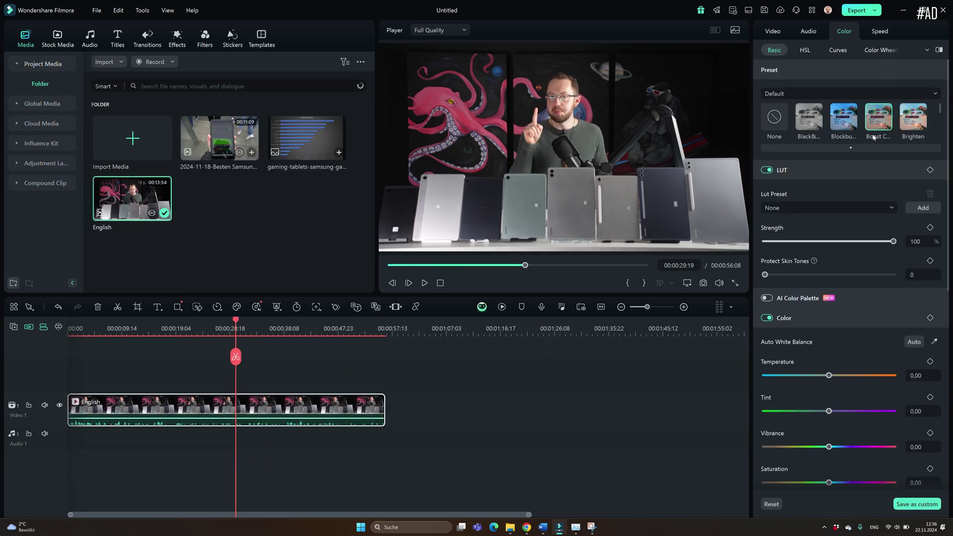
{"action": "left_click", "coordinate": [874, 137]}
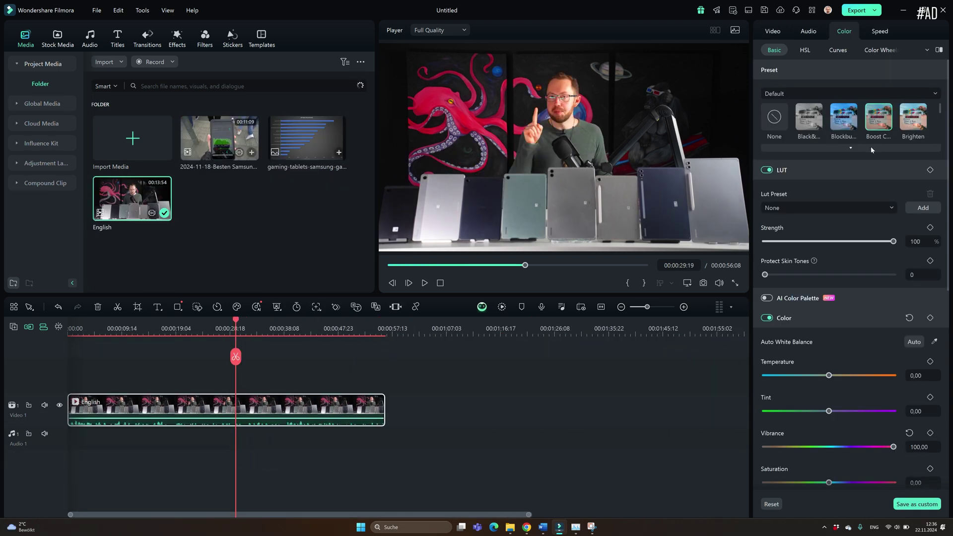
{"action": "left_click", "coordinate": [911, 124]}
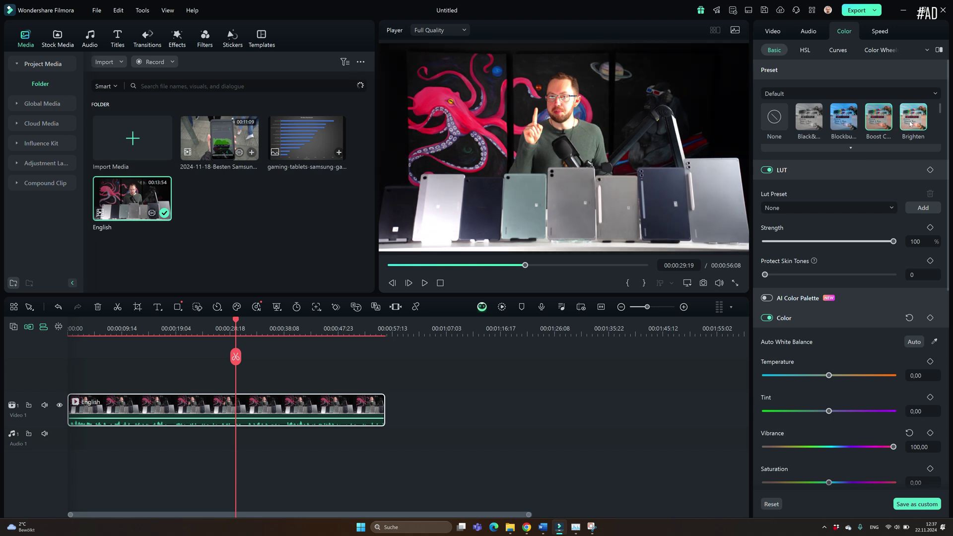
{"action": "left_click", "coordinate": [815, 124]}
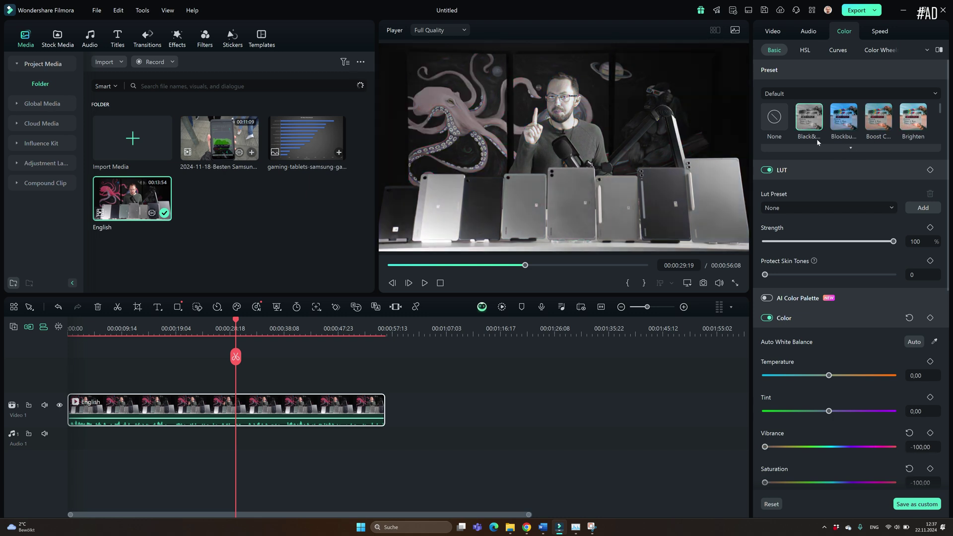
{"action": "left_click", "coordinate": [851, 149]}
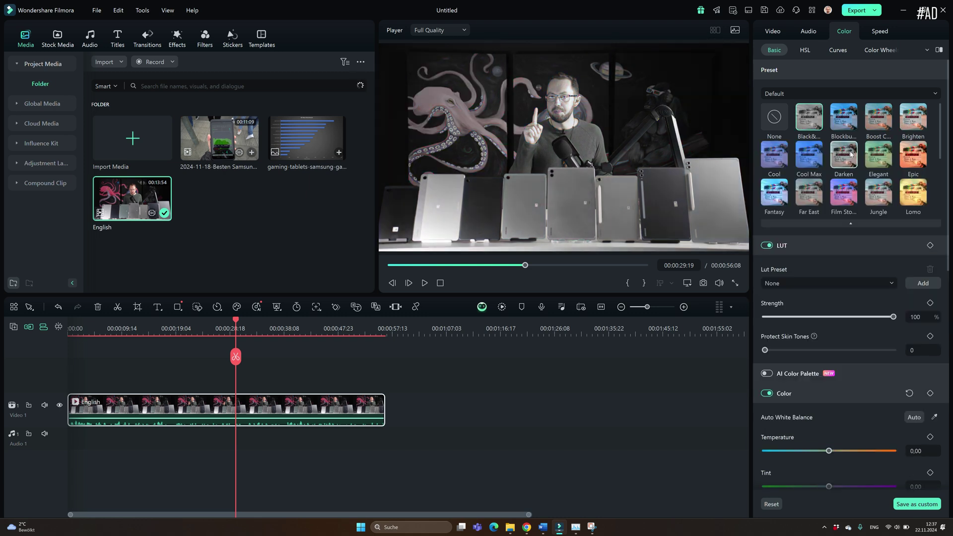
{"action": "scroll", "coordinate": [852, 154], "scroll_direction": "down", "scroll_amount": 5}
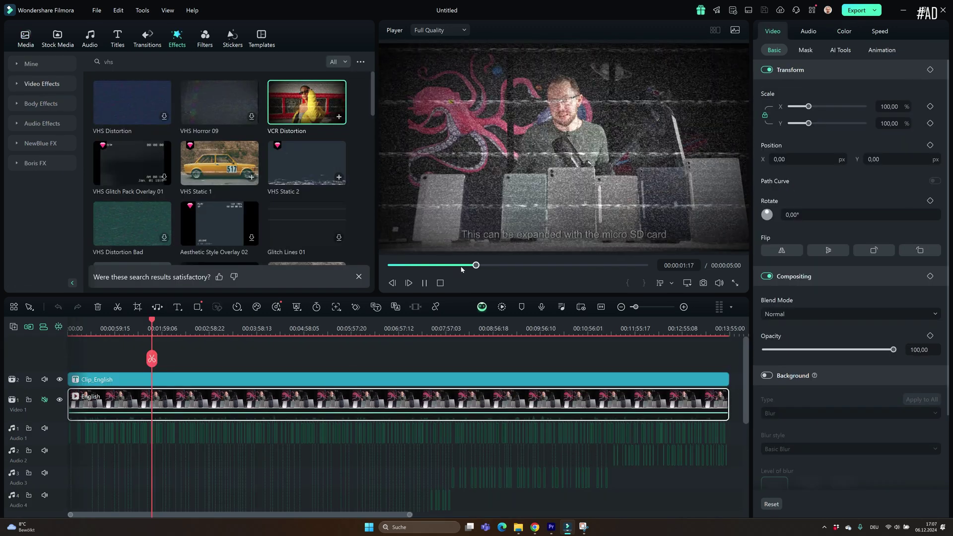
Step: Scrub the effect preview back to replay the VCR Distortion effect
{"action": "left_click_drag", "start_coordinate": [426, 268], "coordinate": [390, 269]}
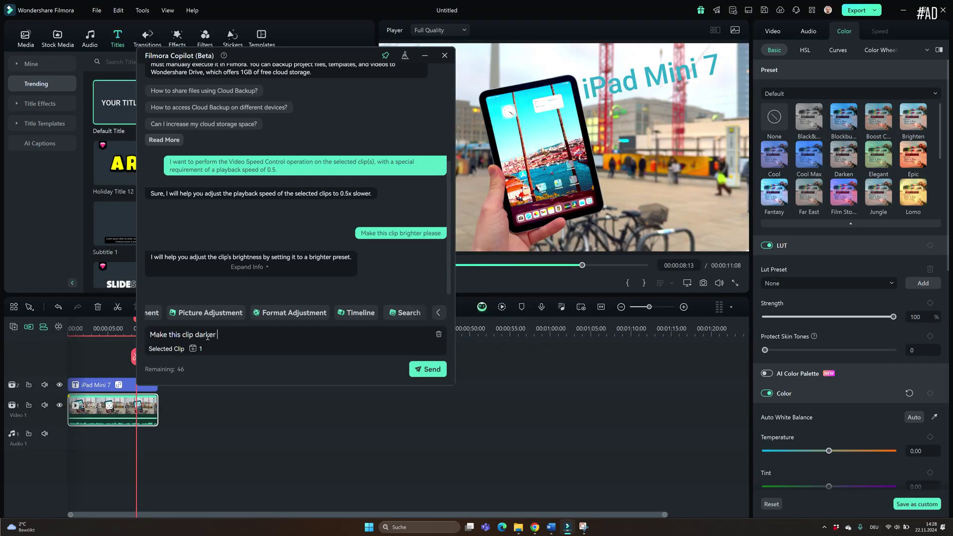
Step: Send Copilot 'Make this clip darker', then 'Can you turn this clip into black and white?'
{"action": "key", "text": "Return"}
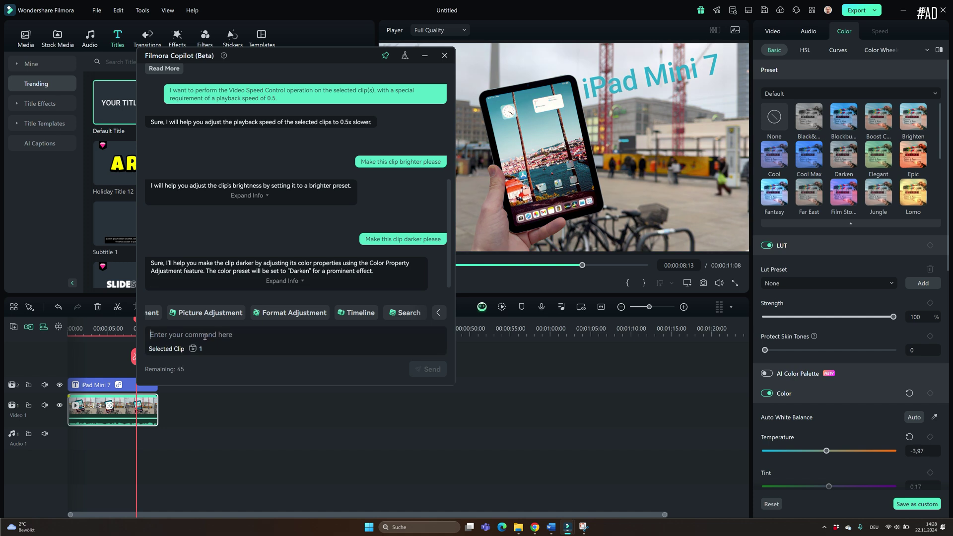
{"action": "type", "text": "q"}
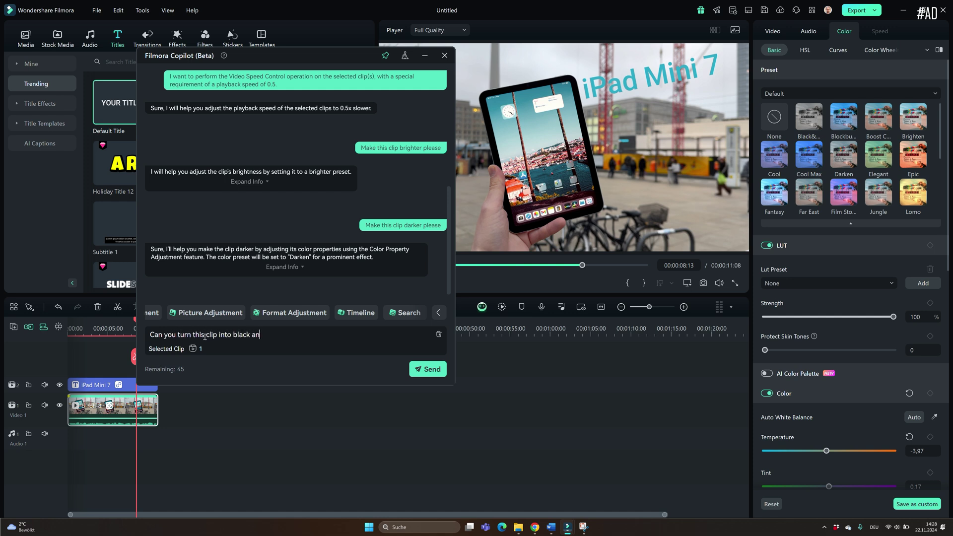
{"action": "key", "text": "Return"}
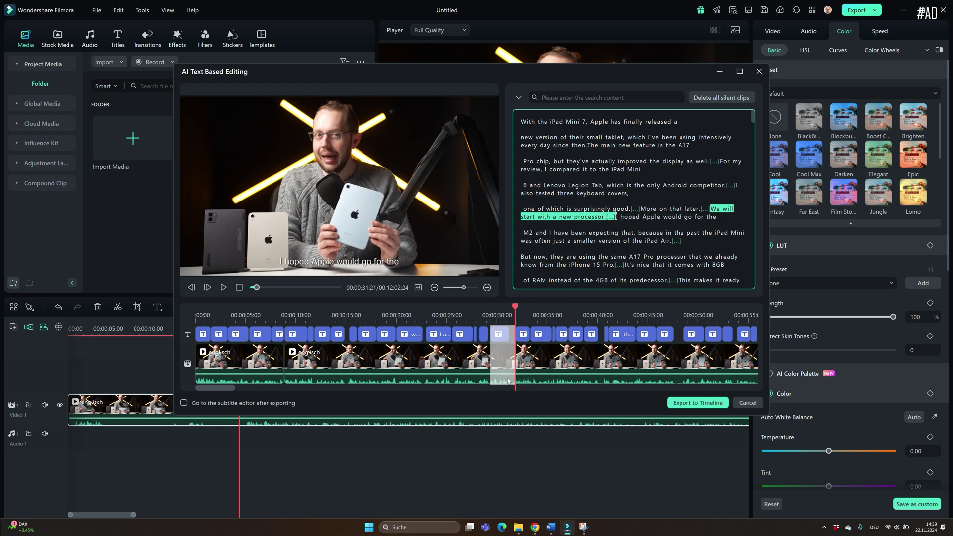
Step: Delete 'We will start with a new processor.' from the transcript and export it to the timeline
{"action": "key", "text": "Delete"}
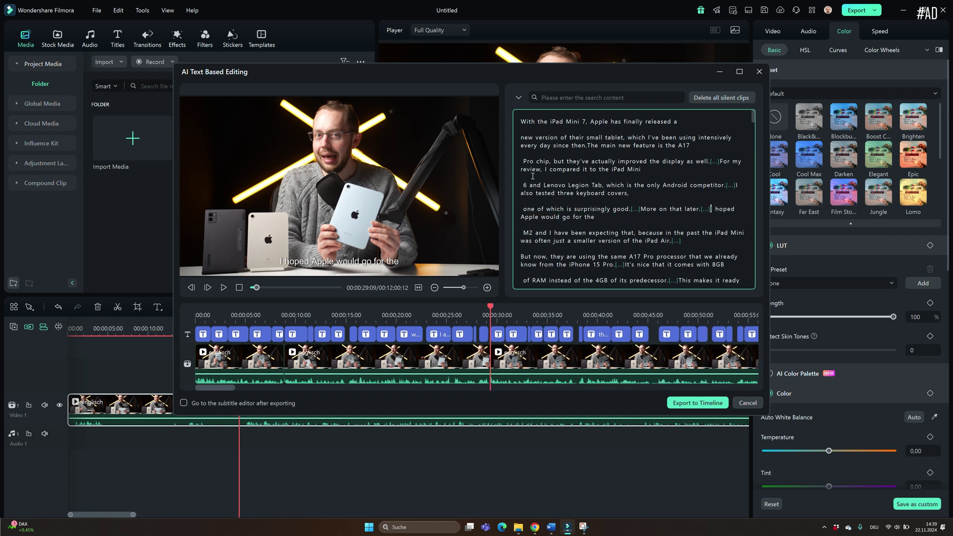
{"action": "left_click", "coordinate": [689, 404]}
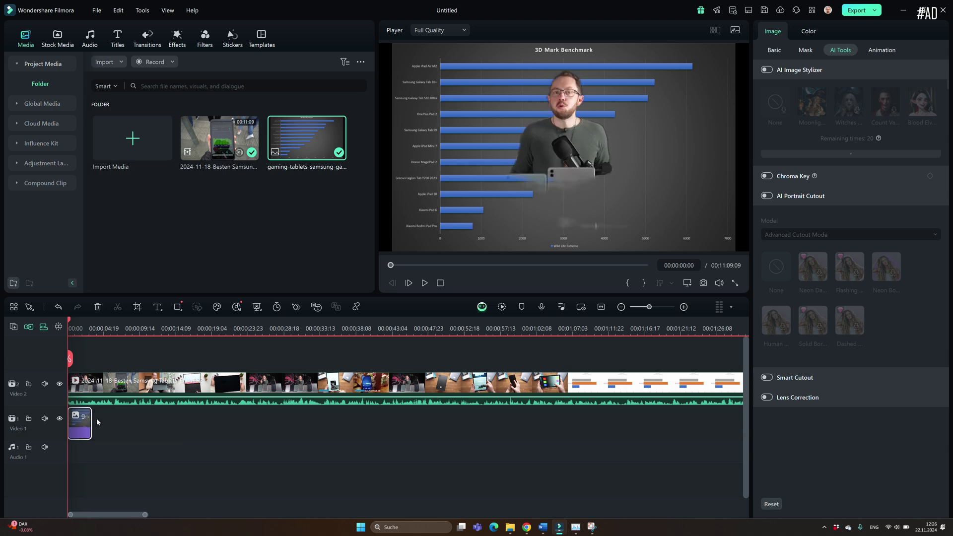
Step: Split the Video 2 presenter clip at 00:00:03:12, then select and right-click its second part
{"action": "key", "text": "c"}
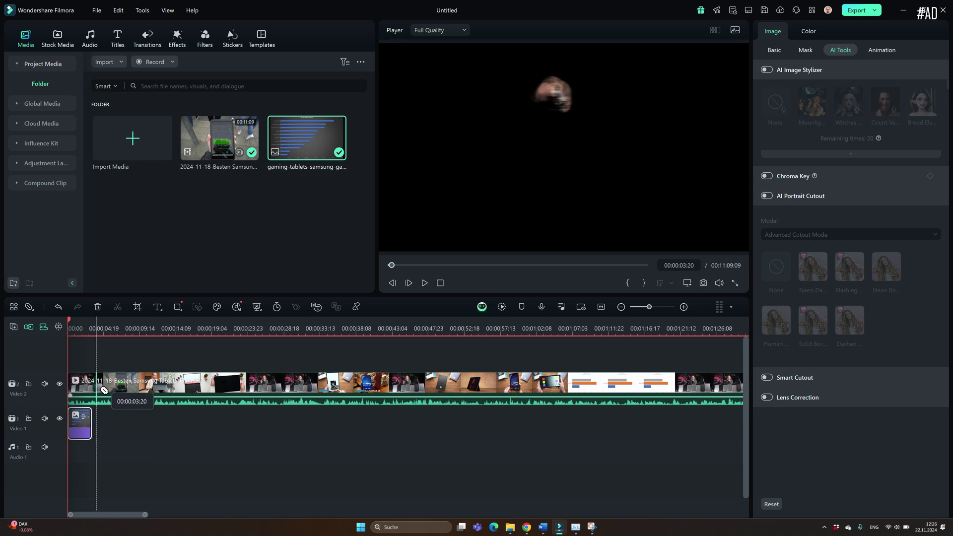
{"action": "left_click", "coordinate": [101, 389]}
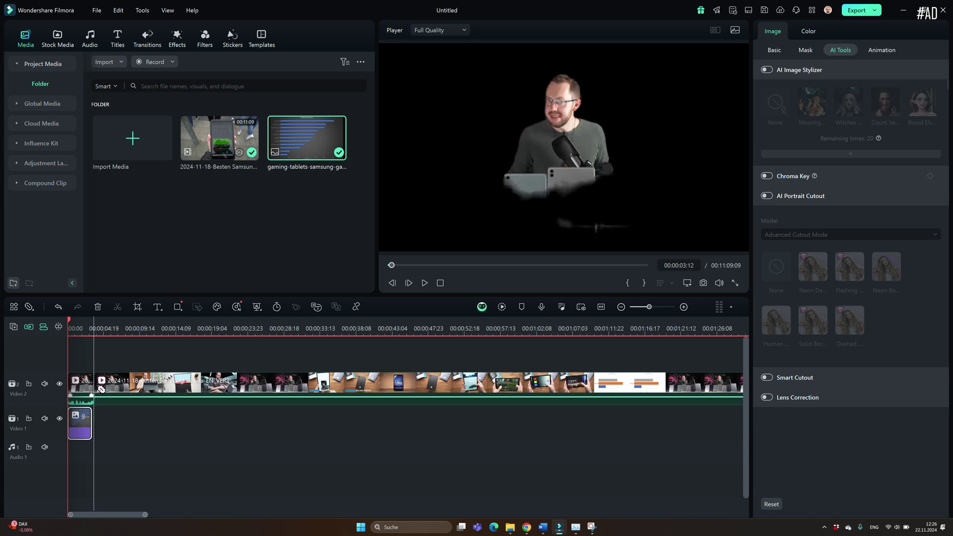
{"action": "key", "text": "v"}
{"action": "left_click", "coordinate": [146, 382]}
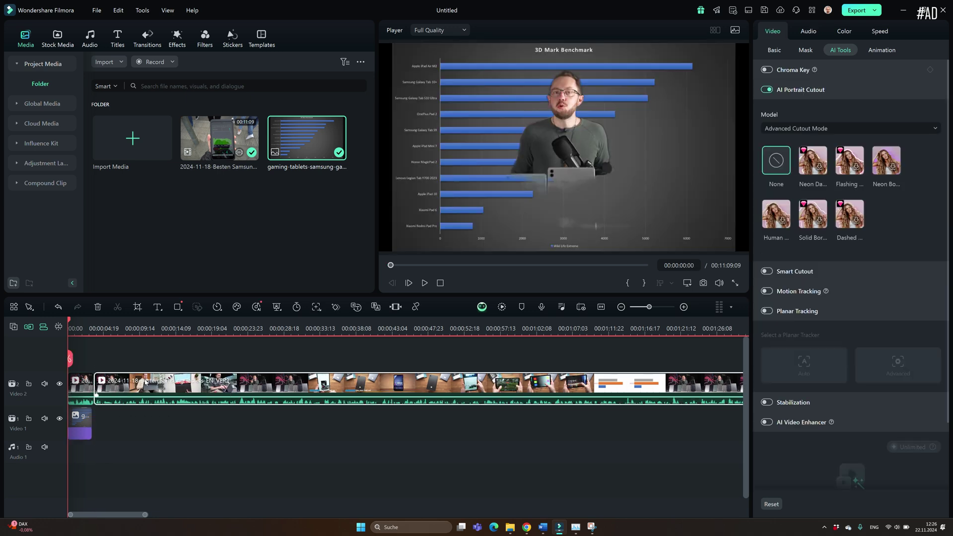
{"action": "right_click", "coordinate": [145, 382]}
Step: Delete the leftover split clip, then move the cut-out presenter to the benchmark chart's lower-right corner
{"action": "left_click", "coordinate": [173, 60]}
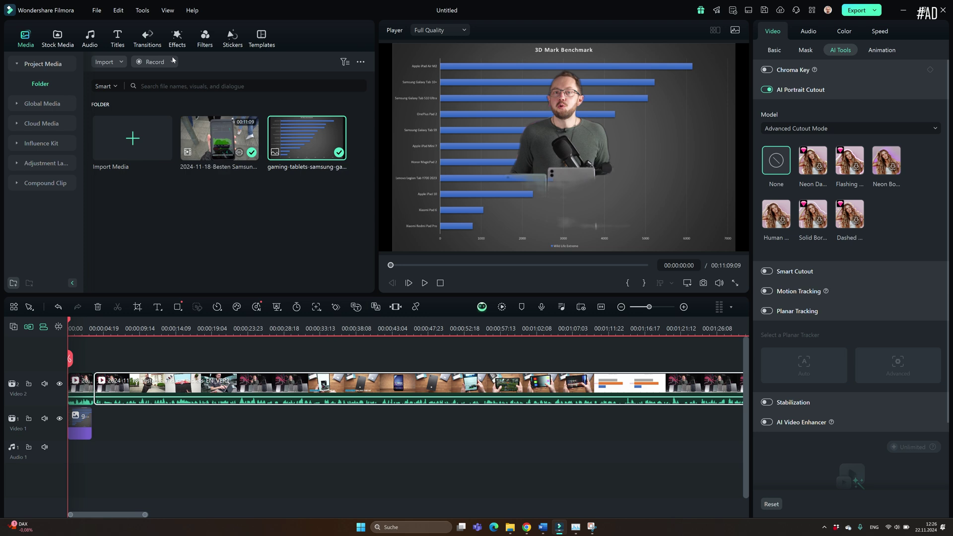
{"action": "left_click", "coordinate": [84, 392]}
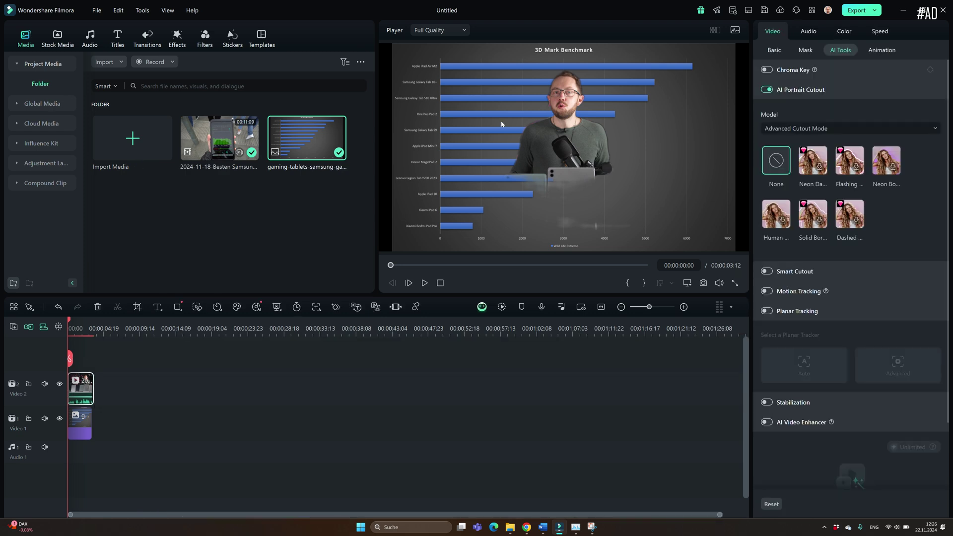
{"action": "left_click_drag", "start_coordinate": [558, 138], "coordinate": [670, 190]}
{"action": "left_click", "coordinate": [83, 433]}
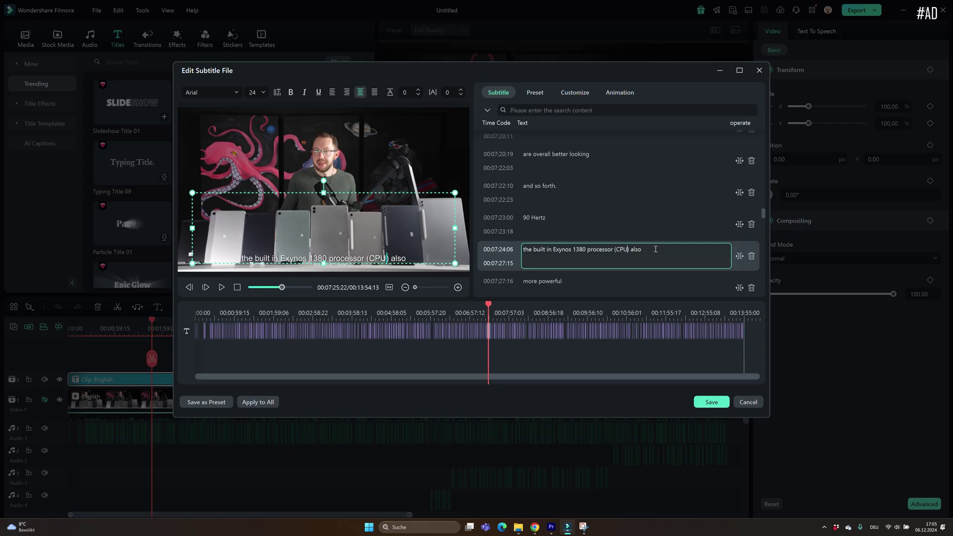
Step: Apply the gold preset style to the Exynos 1380 subtitle
{"action": "left_click", "coordinate": [535, 92]}
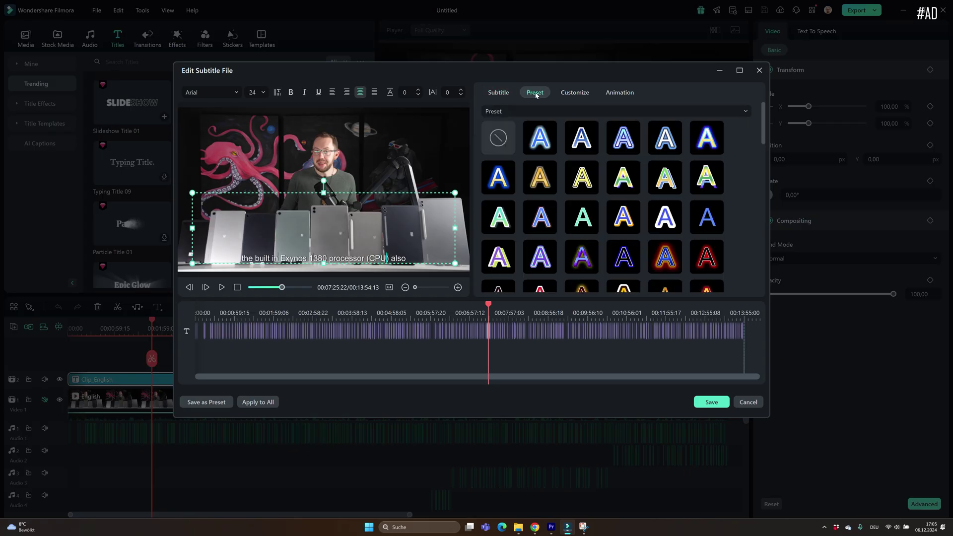
{"action": "left_click", "coordinate": [571, 143]}
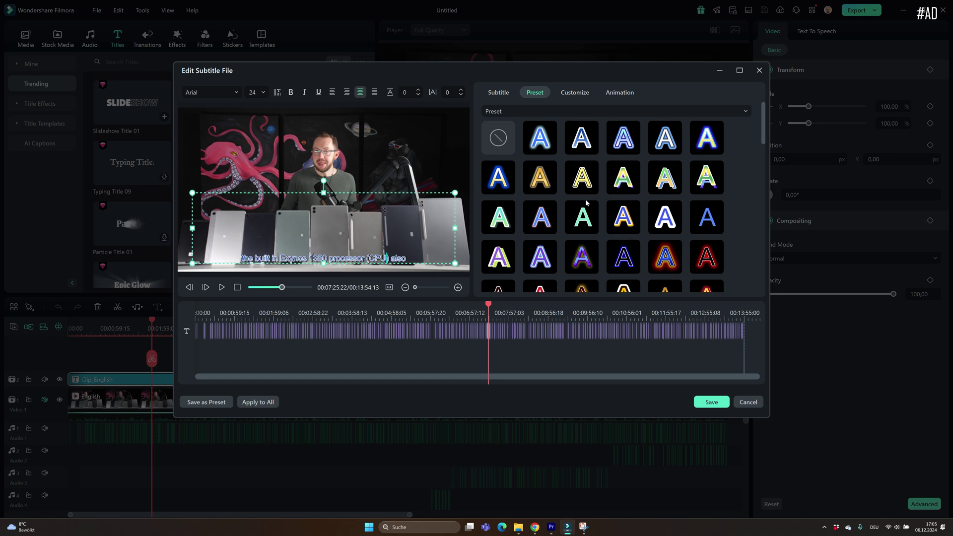
{"action": "left_click", "coordinate": [544, 182]}
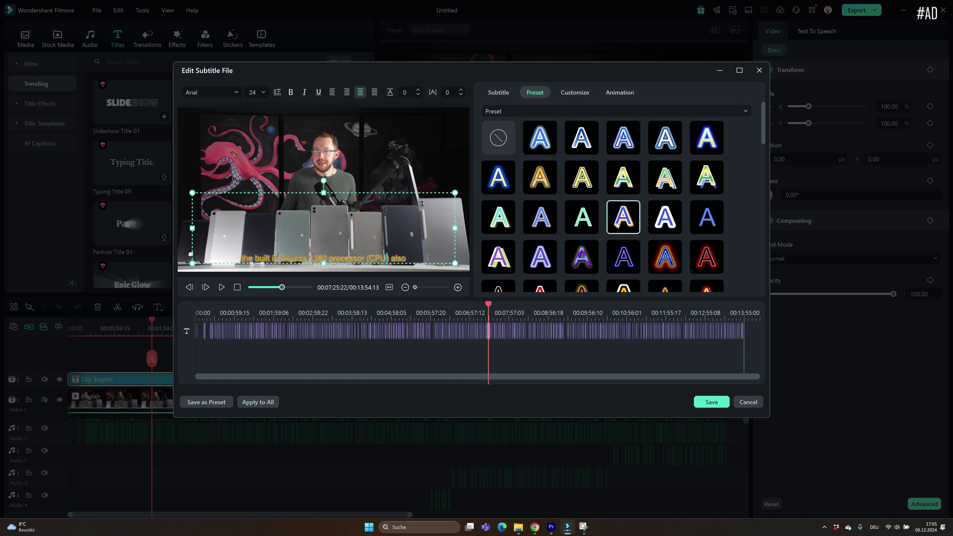
Step: Give the subtitle a Typewriter entrance animation lasting 0,84 s
{"action": "left_click", "coordinate": [580, 94]}
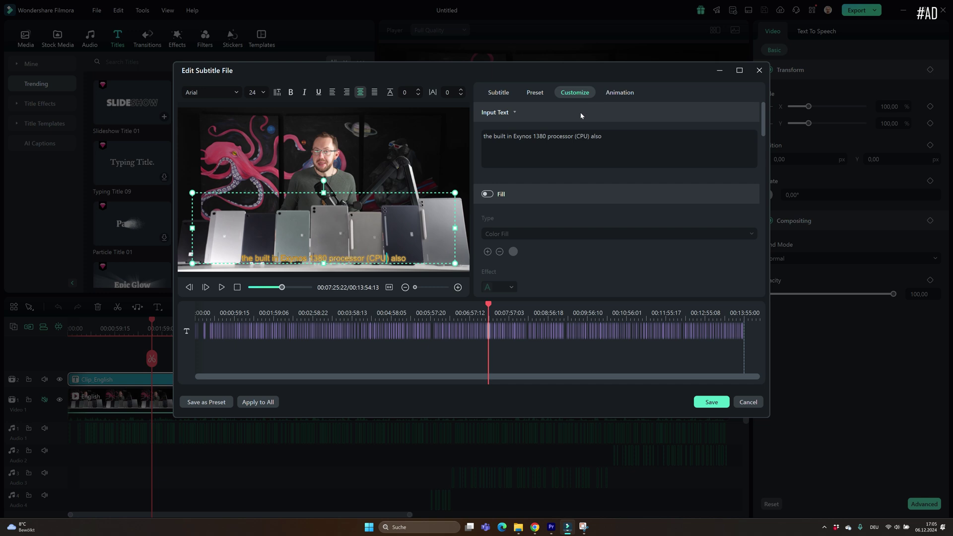
{"action": "left_click", "coordinate": [615, 95]}
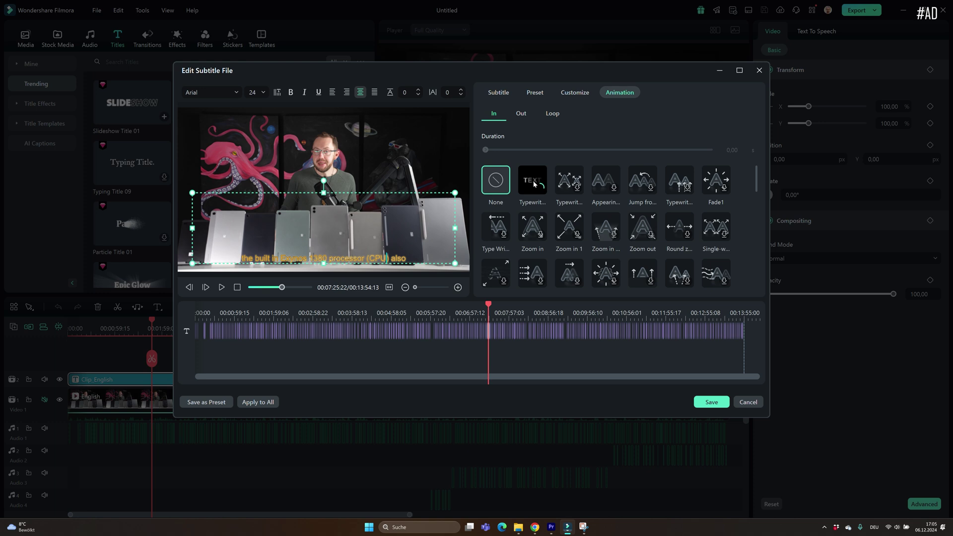
{"action": "left_click", "coordinate": [532, 180]}
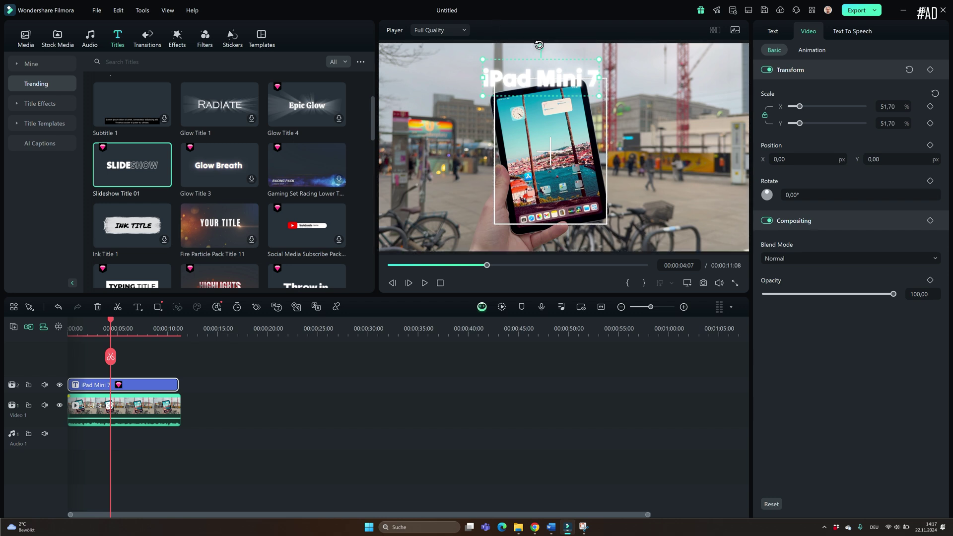
Step: Tilt the iPad Mini 7 title slightly counter-clockwise, nudge it up, and scale it to 38,10 %
{"action": "left_click_drag", "start_coordinate": [539, 45], "coordinate": [534, 46]}
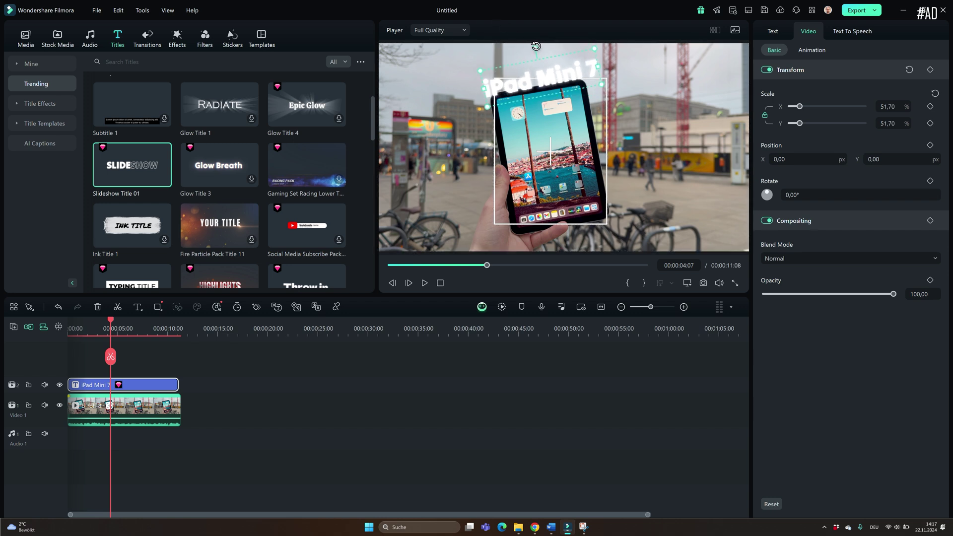
{"action": "left_click_drag", "start_coordinate": [541, 78], "coordinate": [541, 74]}
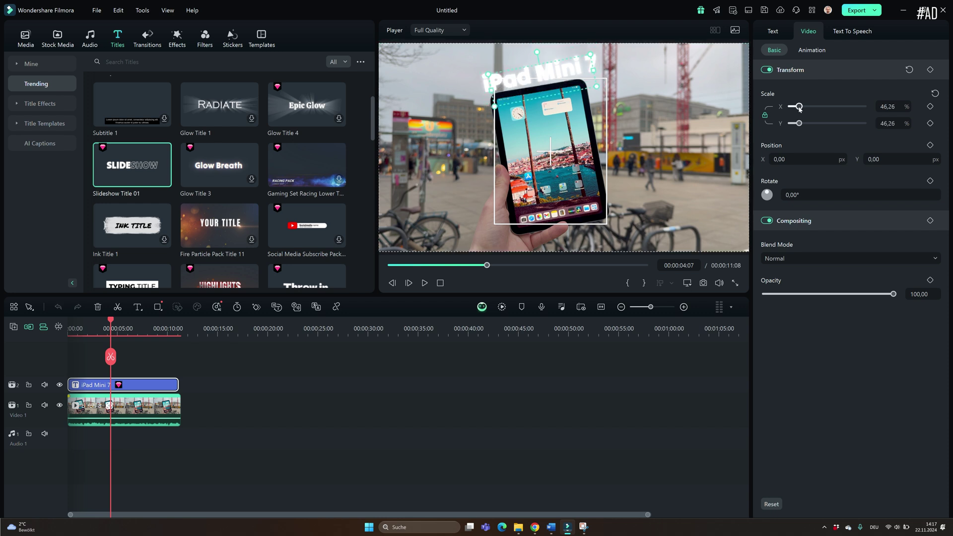
{"action": "left_click_drag", "start_coordinate": [800, 109], "coordinate": [799, 109]}
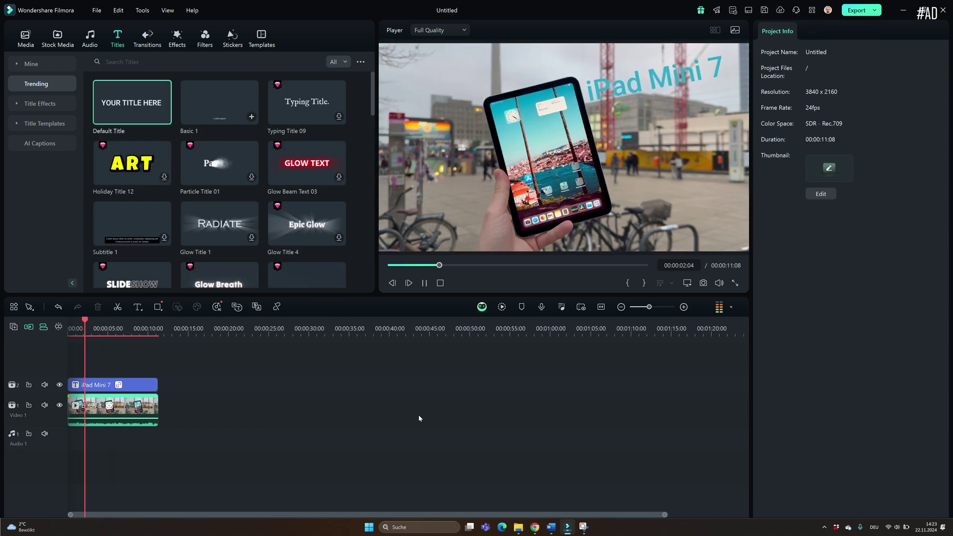